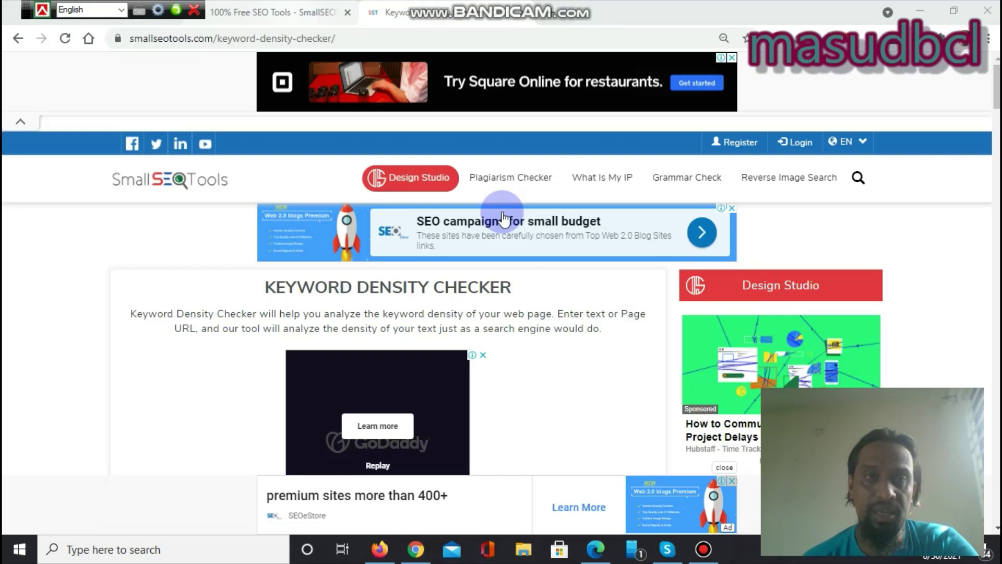
Step: Switch to the browser tab showing SmallSEOTools' Keyword Density Checker page
{"action": "key", "text": "ctrl+shift+Tab"}
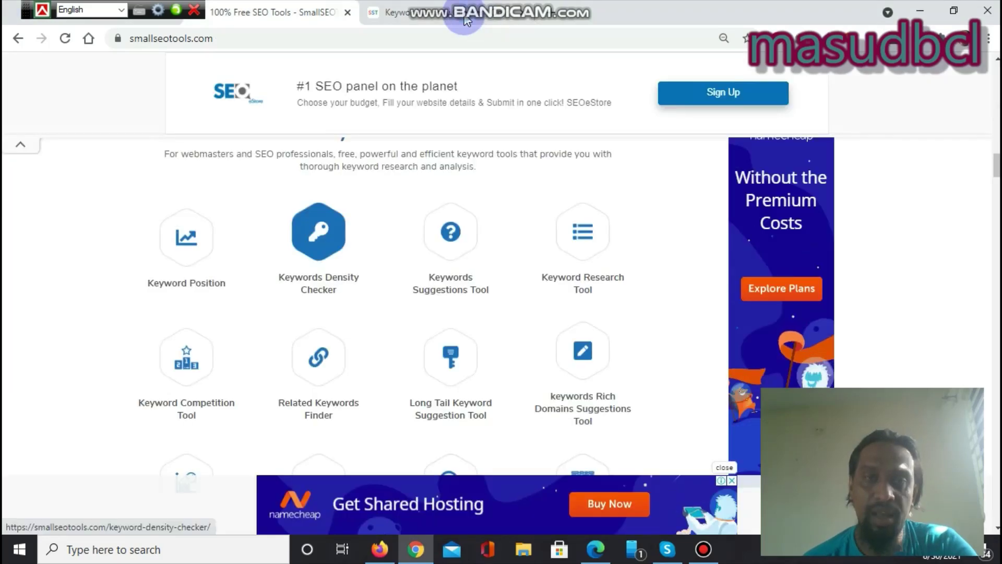
{"action": "left_click", "coordinate": [466, 15]}
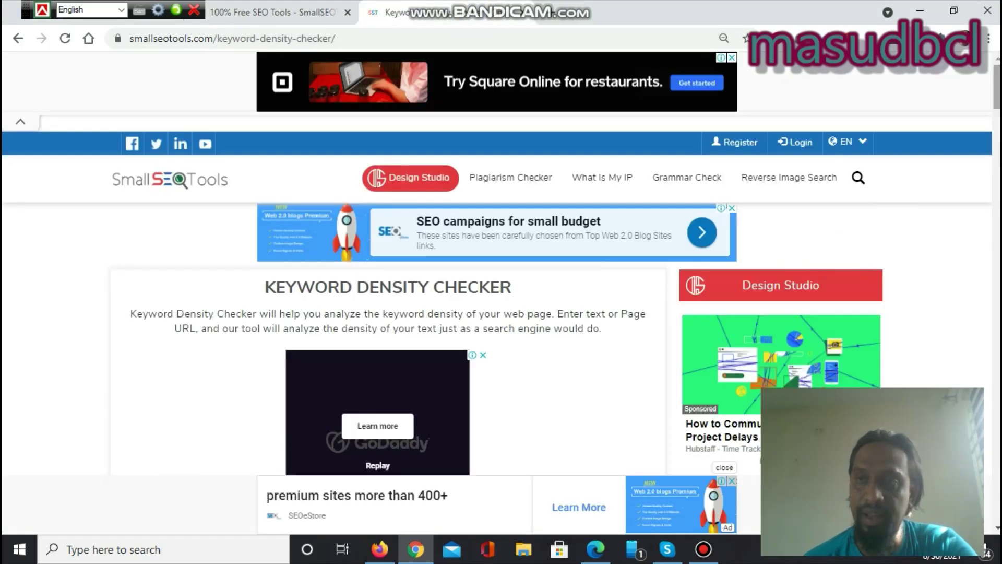
{"action": "scroll", "coordinate": [501, 292], "scroll_direction": "down", "scroll_amount": 10}
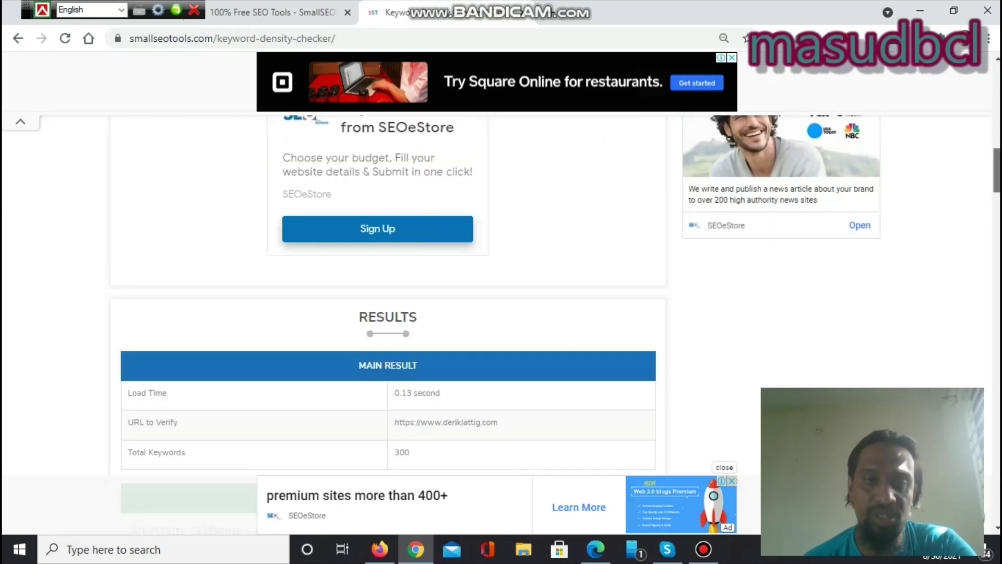
{"action": "scroll", "coordinate": [387, 313], "scroll_direction": "down", "scroll_amount": 15}
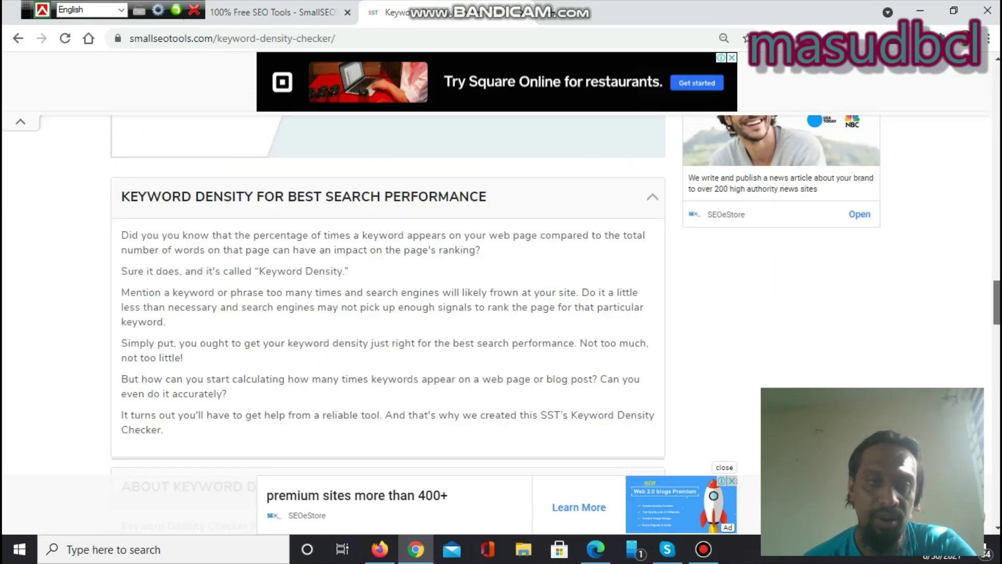
{"action": "scroll", "coordinate": [387, 295], "scroll_direction": "down", "scroll_amount": 12}
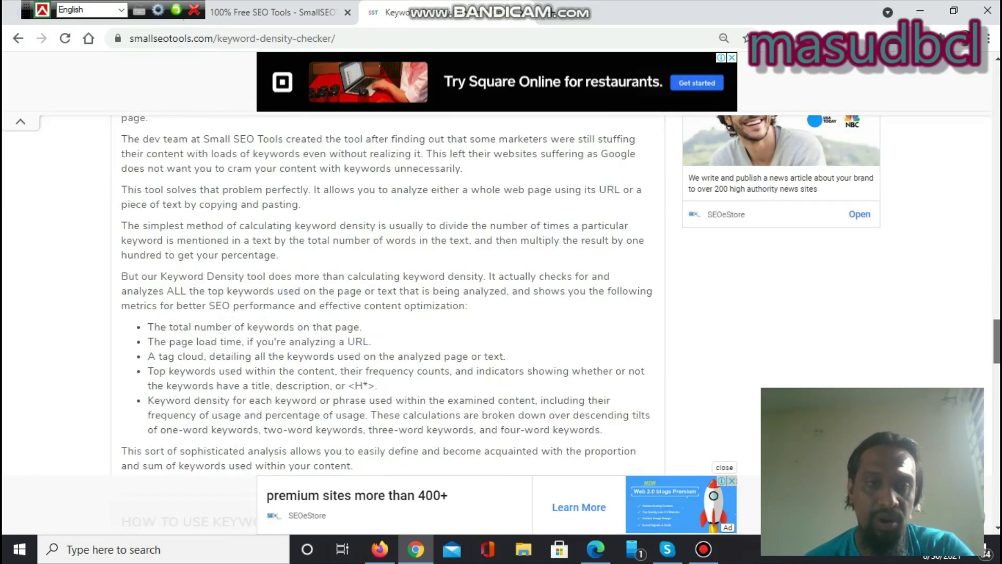
{"action": "scroll", "coordinate": [387, 295], "scroll_direction": "down", "scroll_amount": 12}
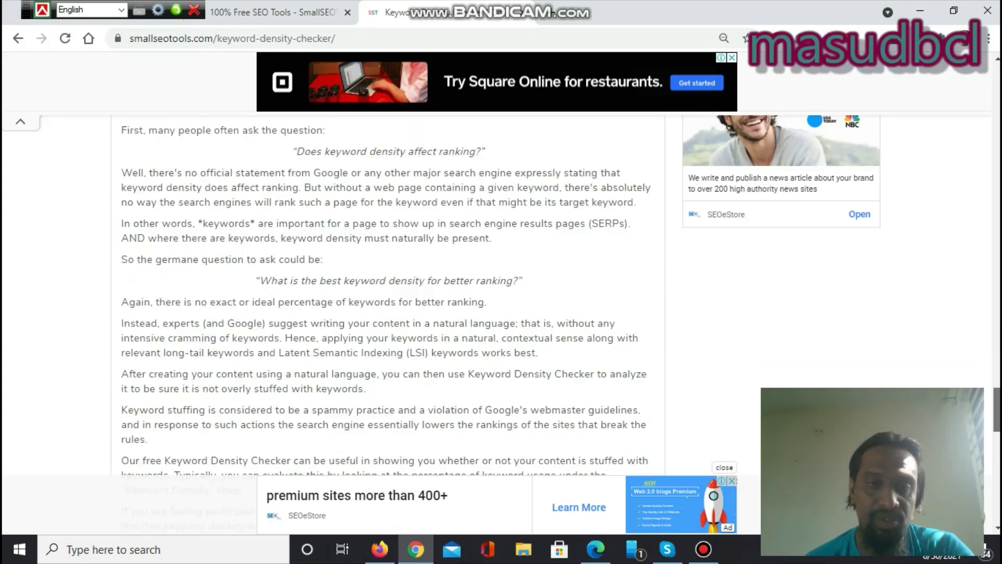
{"action": "scroll", "coordinate": [387, 294], "scroll_direction": "down", "scroll_amount": 2}
{"action": "scroll", "coordinate": [387, 295], "scroll_direction": "up", "scroll_amount": 20}
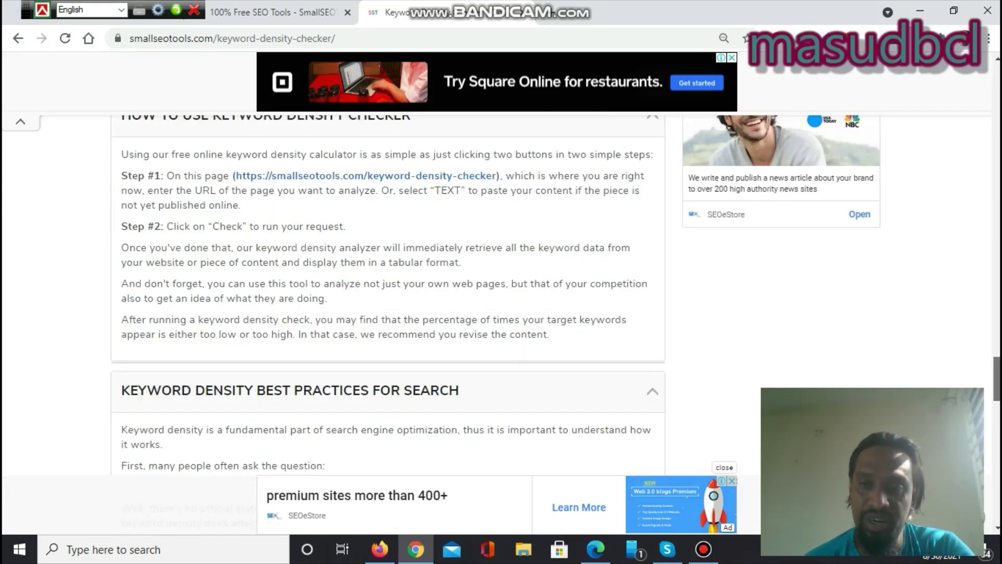
{"action": "scroll", "coordinate": [387, 294], "scroll_direction": "up", "scroll_amount": 20}
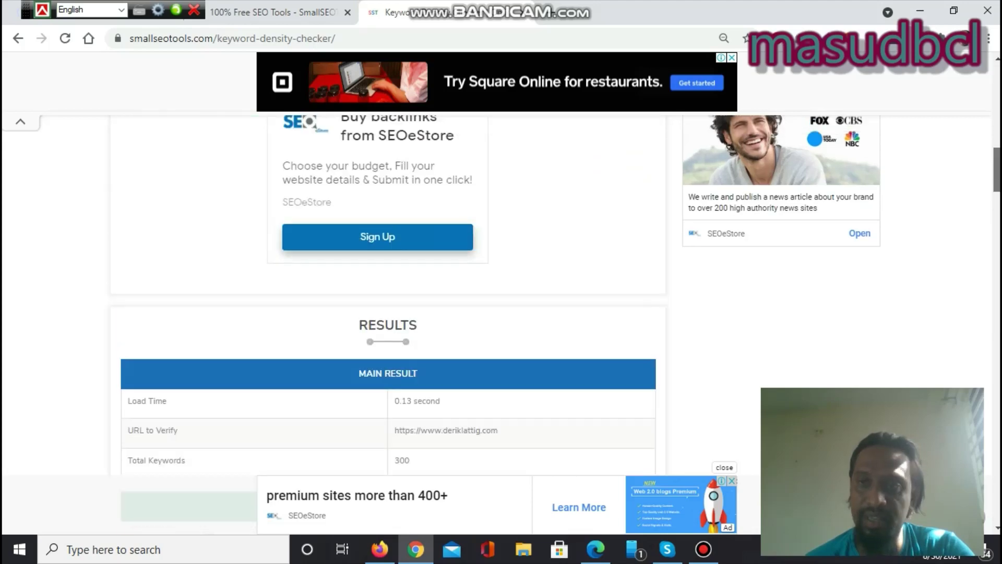
{"action": "scroll", "coordinate": [387, 294], "scroll_direction": "up", "scroll_amount": 6}
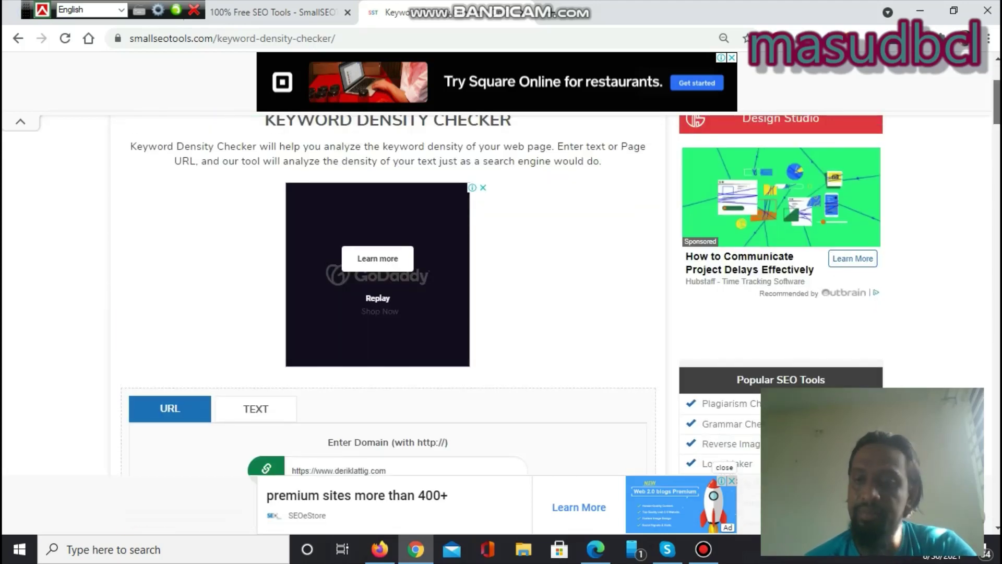
{"action": "scroll", "coordinate": [387, 295], "scroll_direction": "down", "scroll_amount": 3}
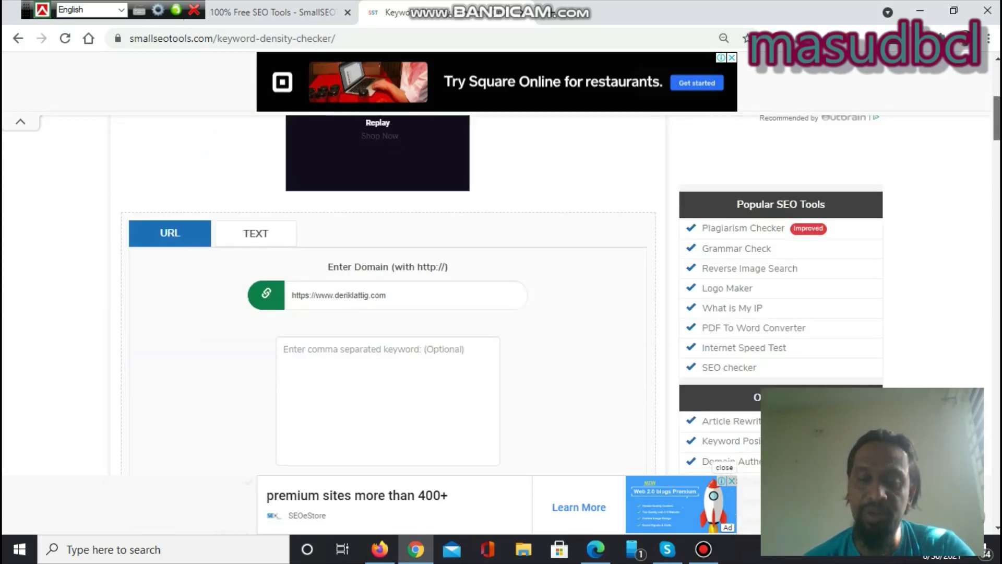
{"action": "mouse_move", "coordinate": [579, 6]}
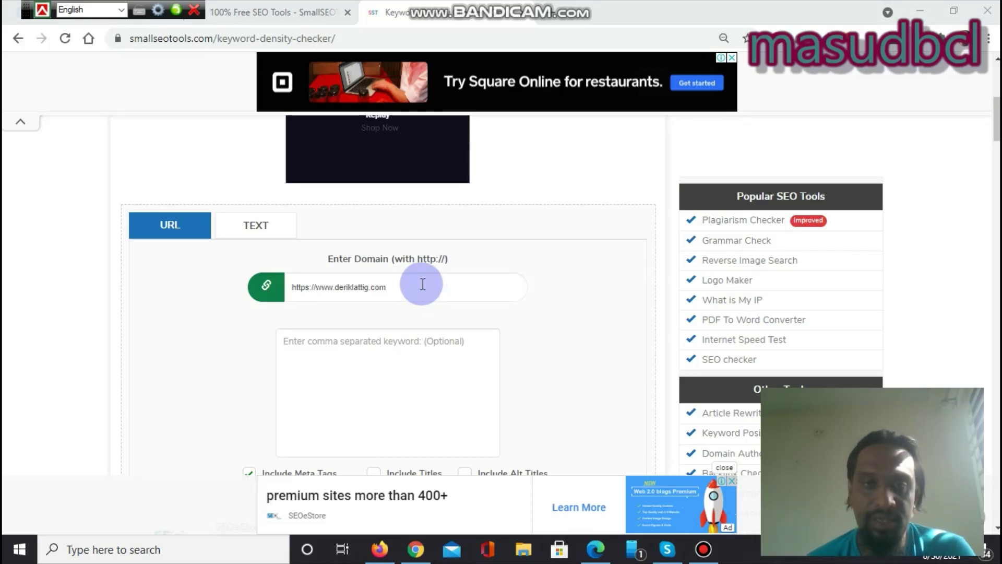
Step: Enter the site owner's full name as the target keyword next to the blog URL
{"action": "left_click", "coordinate": [403, 286]}
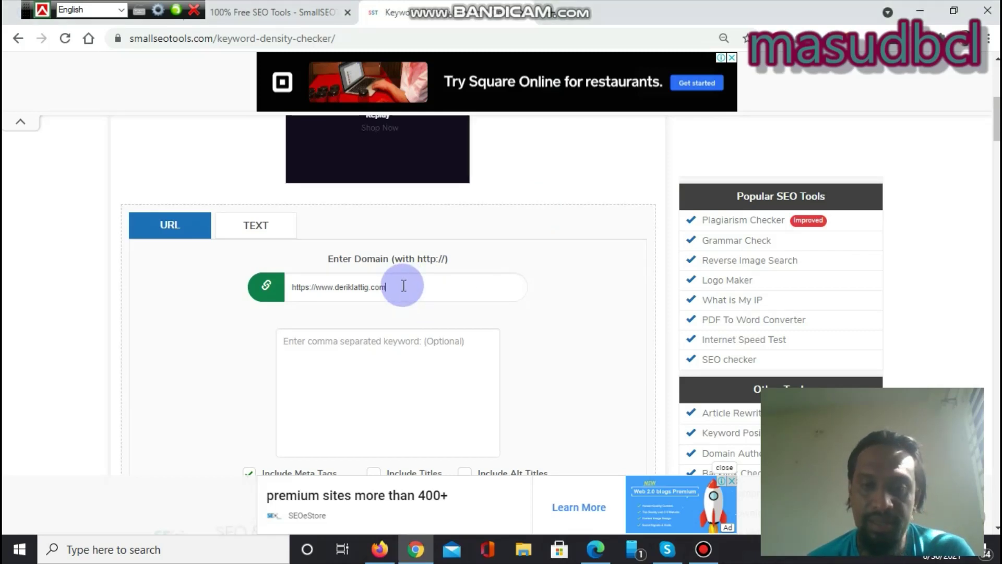
{"action": "left_click", "coordinate": [404, 285]}
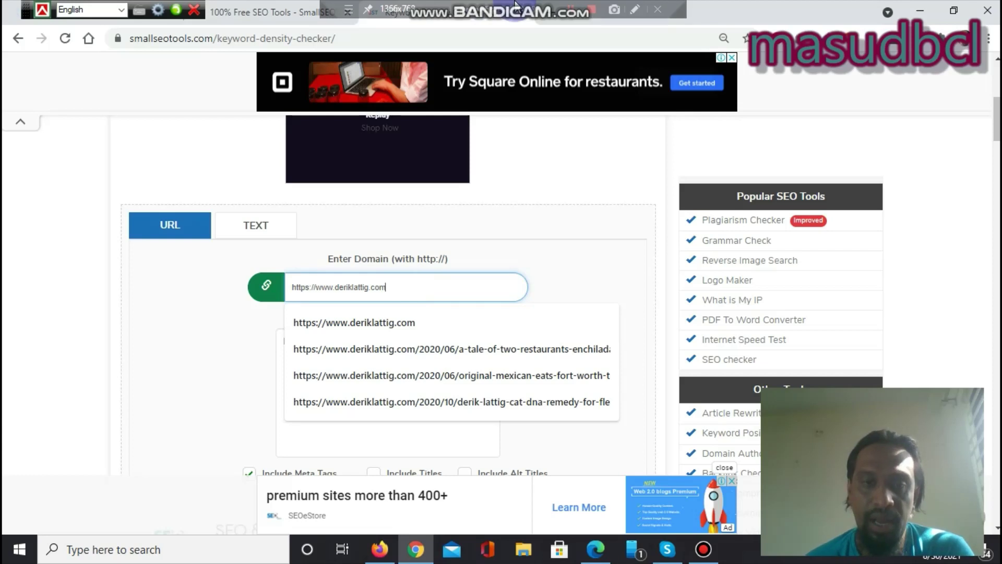
{"action": "left_click", "coordinate": [222, 396]}
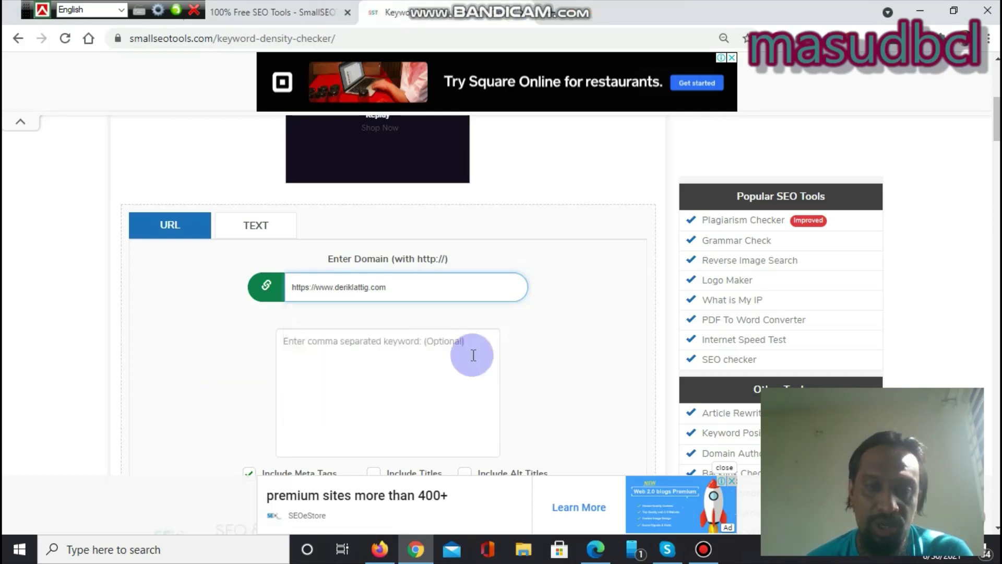
{"action": "left_click", "coordinate": [432, 351]}
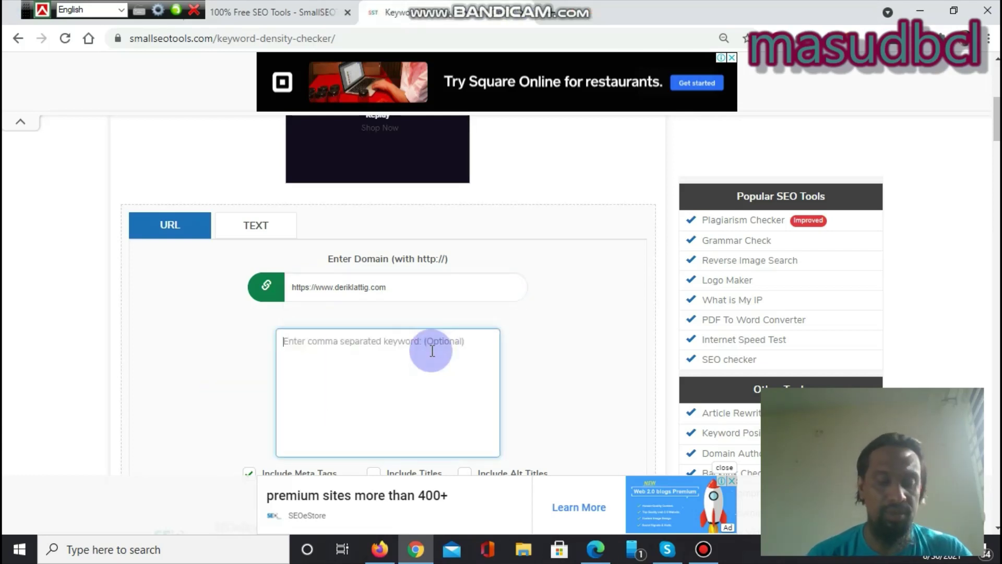
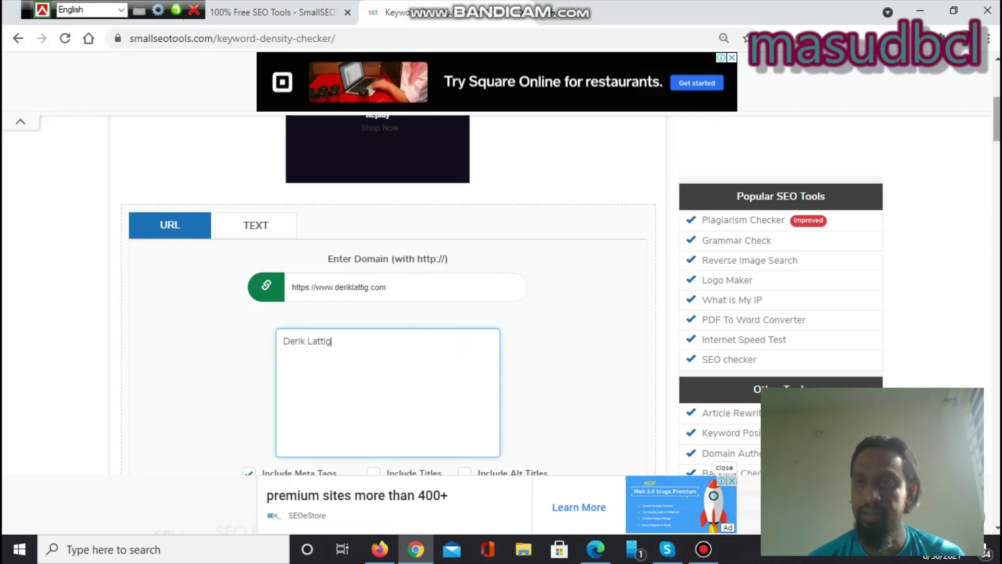
{"action": "scroll", "coordinate": [386, 313], "scroll_direction": "down", "scroll_amount": 5}
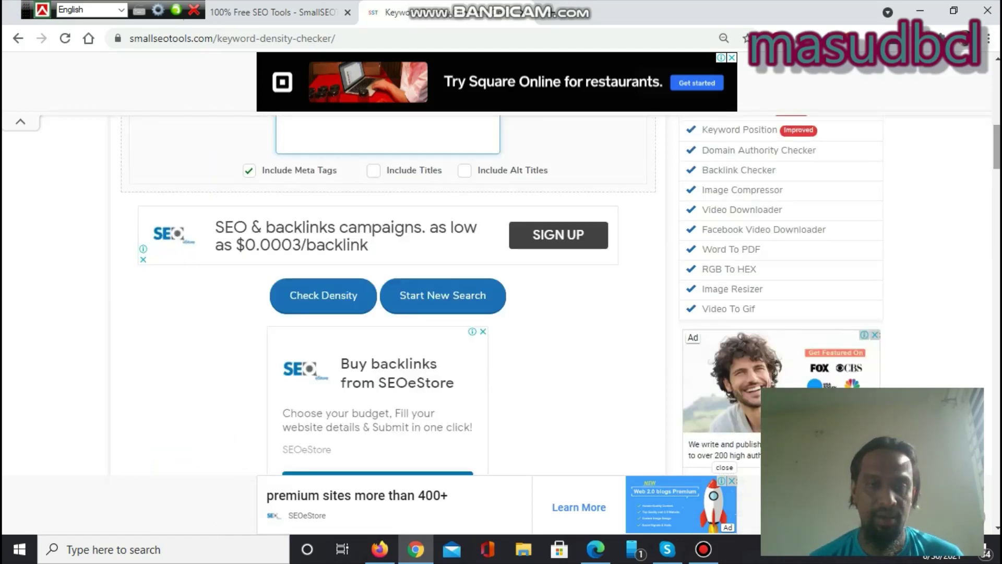
Step: Run the keyword density check on the blog and scroll through the results
{"action": "left_click", "coordinate": [313, 300]}
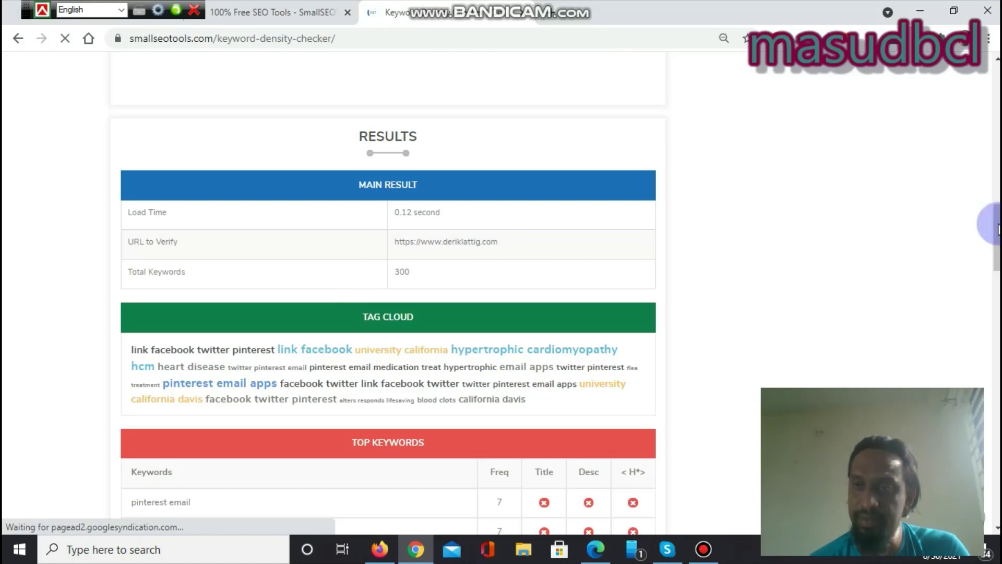
{"action": "scroll", "coordinate": [998, 228], "scroll_direction": "down", "scroll_amount": 3}
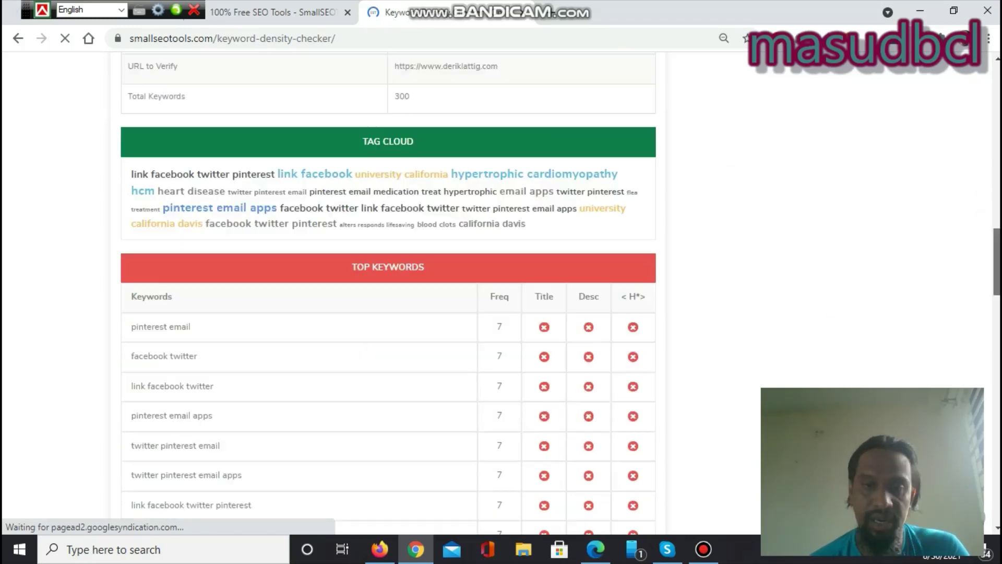
{"action": "scroll", "coordinate": [388, 292], "scroll_direction": "down", "scroll_amount": 4}
{"action": "scroll", "coordinate": [996, 275], "scroll_direction": "down", "scroll_amount": 9}
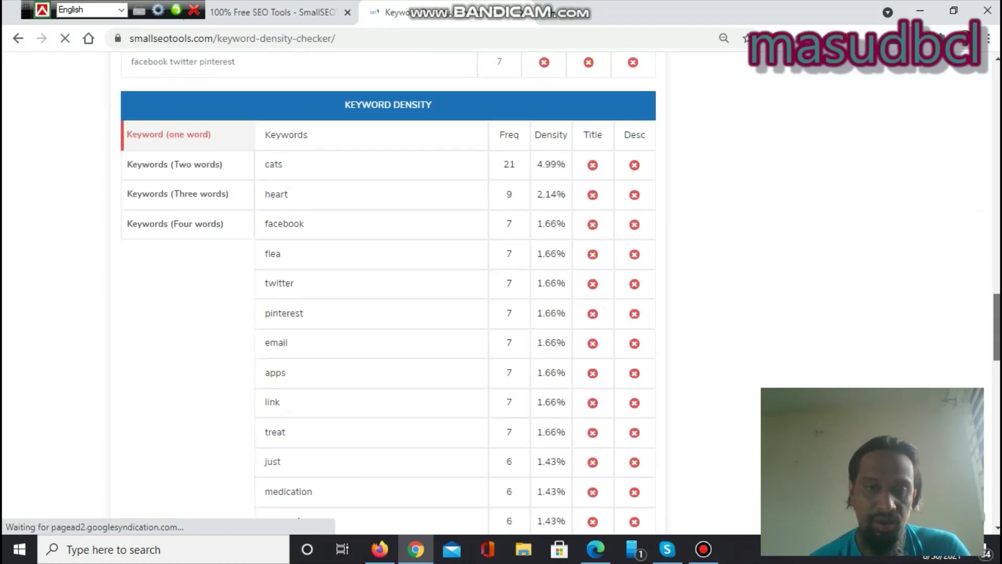
{"action": "left_click", "coordinate": [995, 276]}
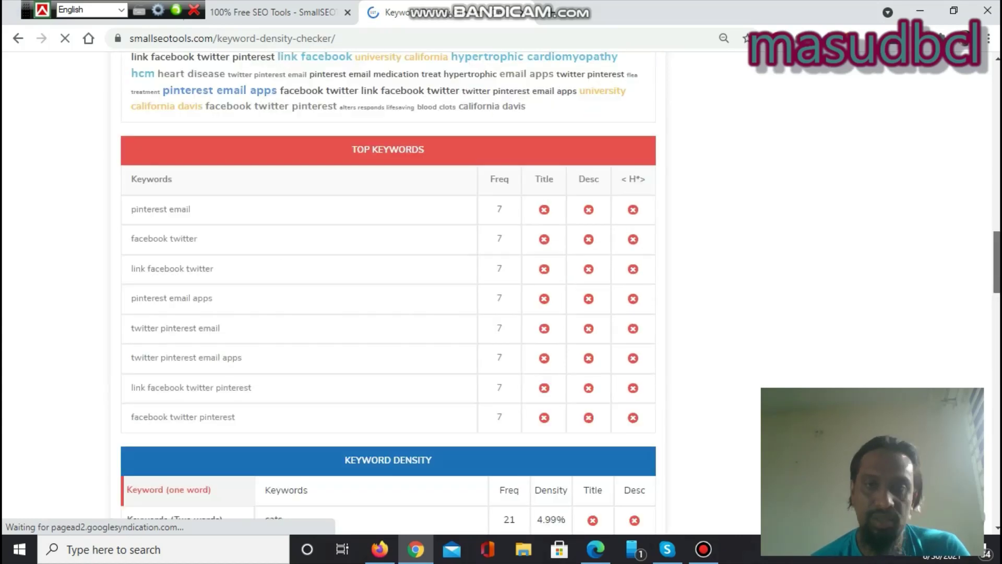
{"action": "scroll", "coordinate": [388, 292], "scroll_direction": "down", "scroll_amount": 4}
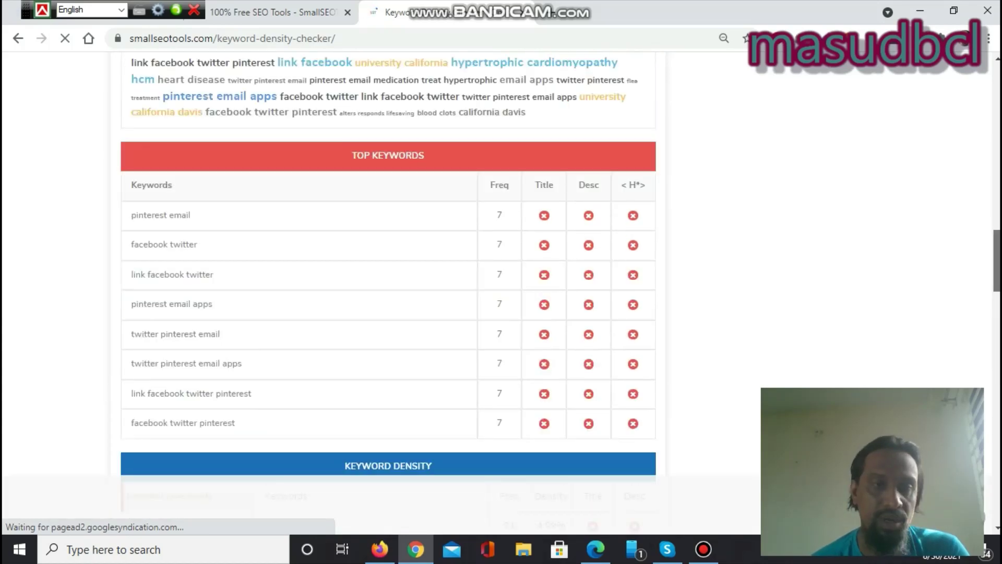
{"action": "scroll", "coordinate": [388, 284], "scroll_direction": "down", "scroll_amount": 4}
{"action": "scroll", "coordinate": [388, 284], "scroll_direction": "down", "scroll_amount": 1}
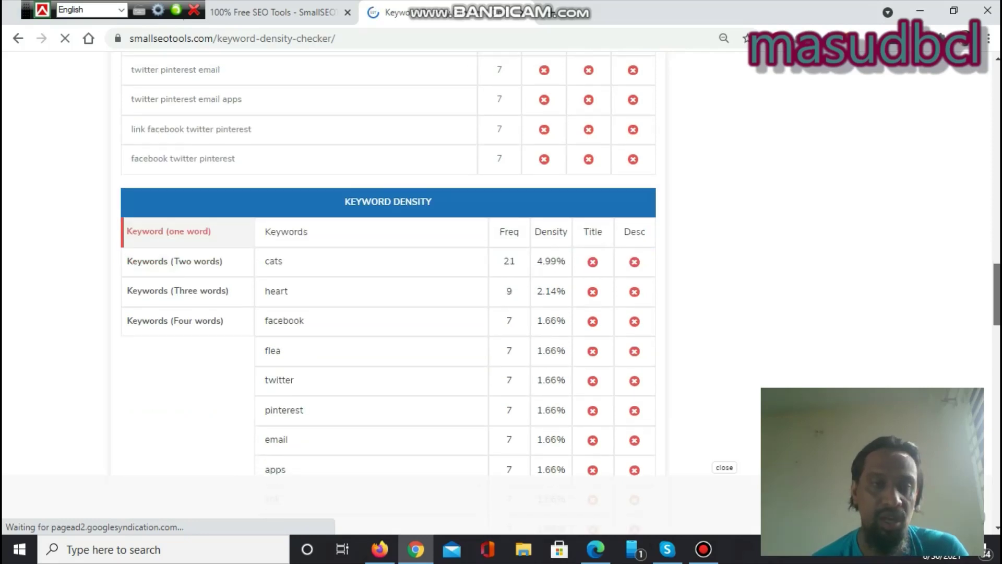
{"action": "scroll", "coordinate": [634, 149], "scroll_direction": "down", "scroll_amount": 1}
Step: In the Keywords (Two words) table, select the owner's-name row's 0.71% density value
{"action": "left_click", "coordinate": [174, 215]}
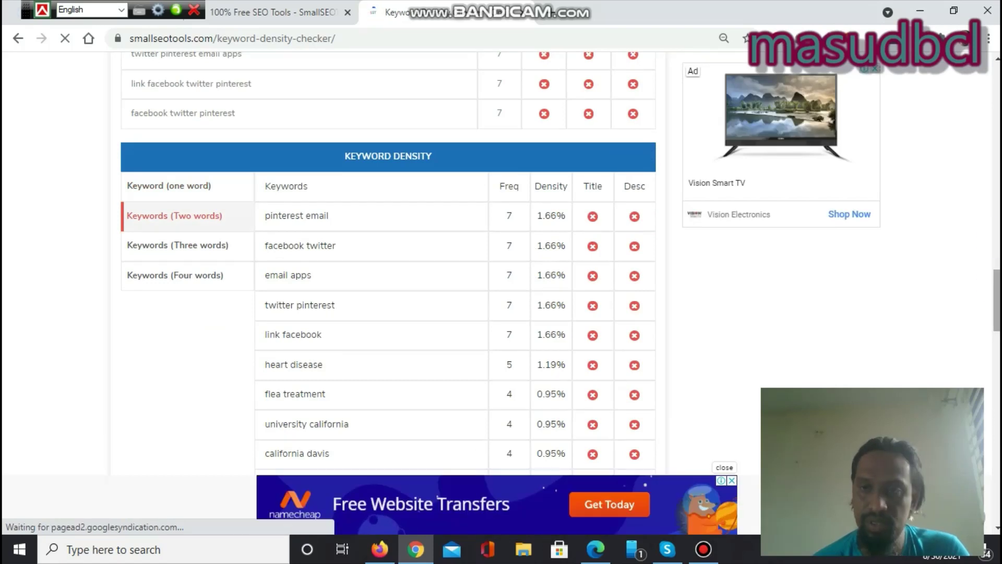
{"action": "scroll", "coordinate": [387, 284], "scroll_direction": "down", "scroll_amount": 2}
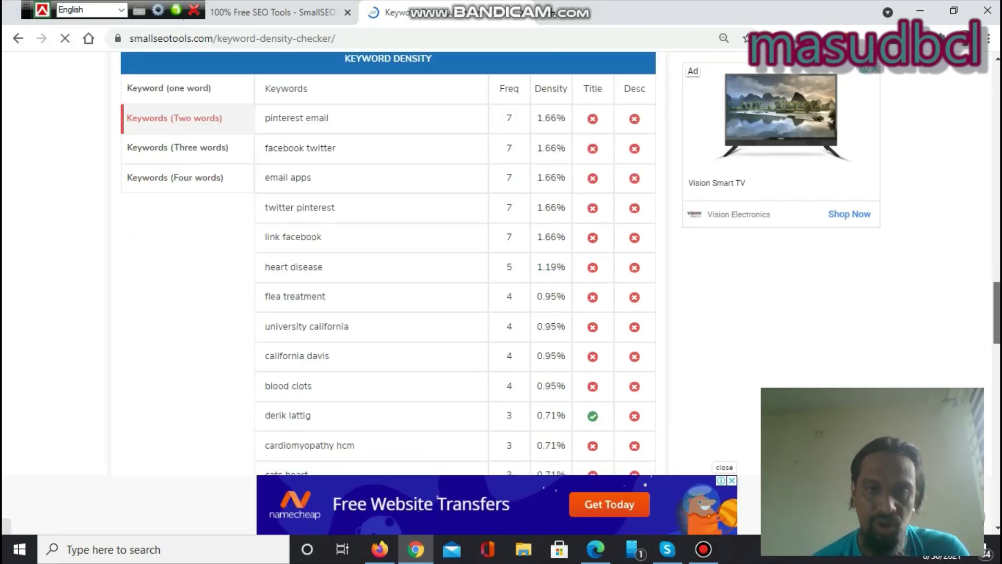
{"action": "scroll", "coordinate": [528, 282], "scroll_direction": "down", "scroll_amount": 2}
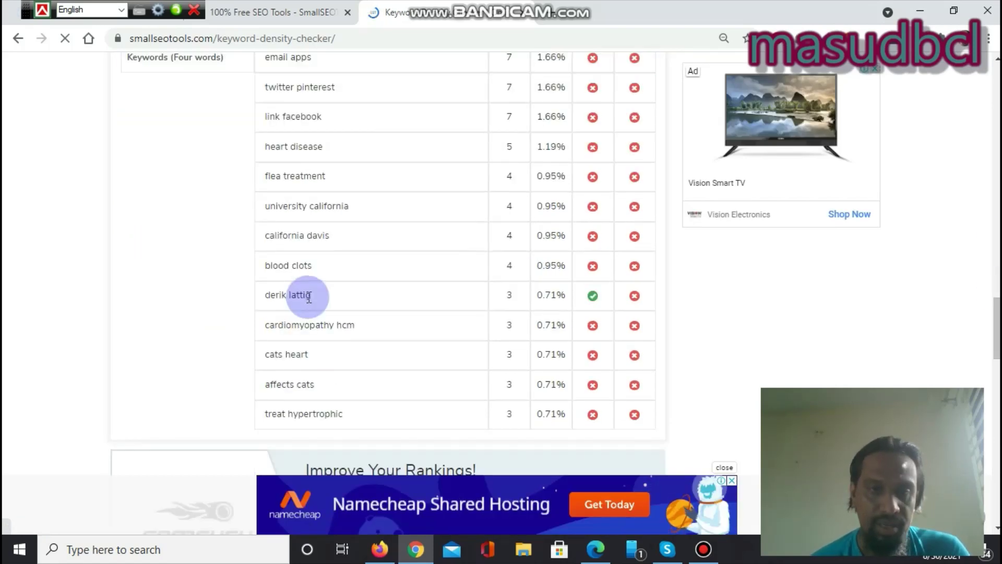
{"action": "mouse_move", "coordinate": [582, 293]}
{"action": "left_mouse_down"}
{"action": "mouse_move", "coordinate": [543, 292]}
{"action": "mouse_move", "coordinate": [565, 294]}
{"action": "left_mouse_up"}
{"action": "double_click", "coordinate": [565, 293]}
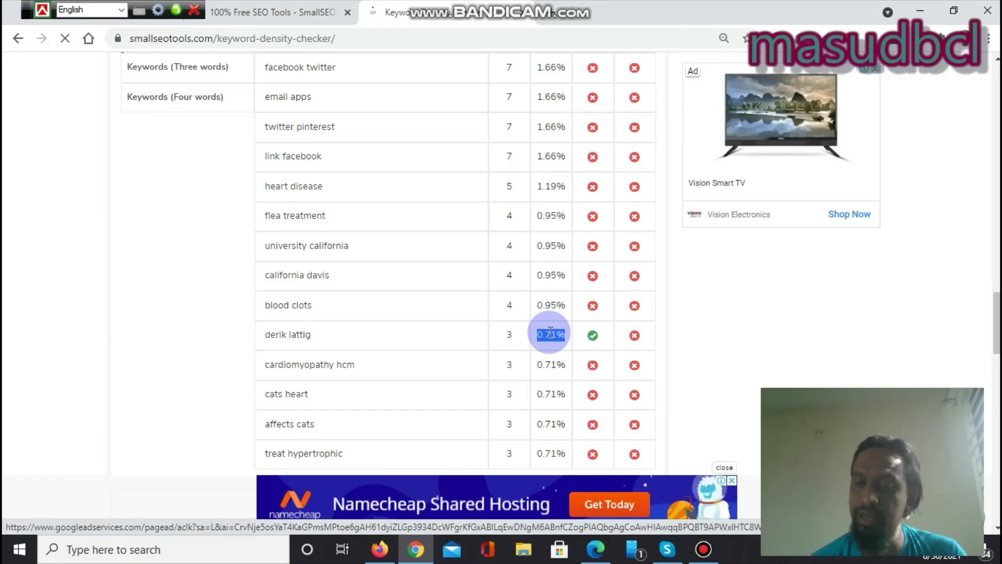
{"action": "left_click", "coordinate": [572, 8]}
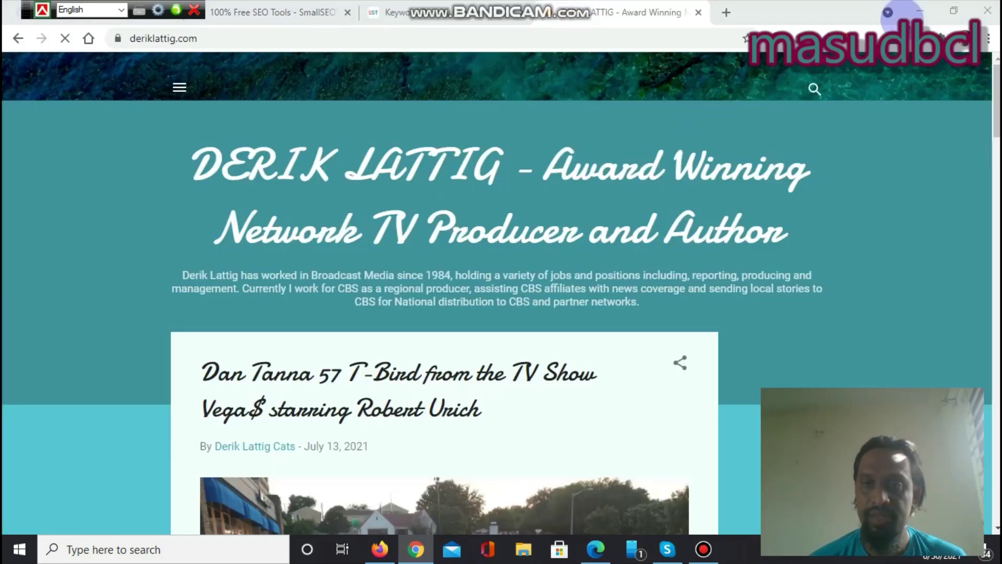
{"action": "scroll", "coordinate": [444, 292], "scroll_direction": "down", "scroll_amount": 9}
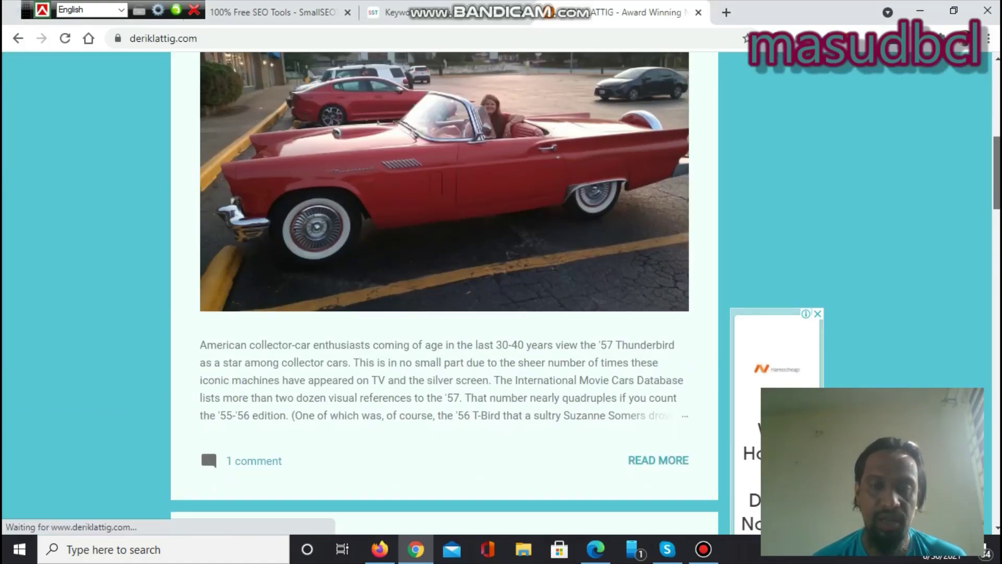
{"action": "scroll", "coordinate": [444, 292], "scroll_direction": "down", "scroll_amount": 14}
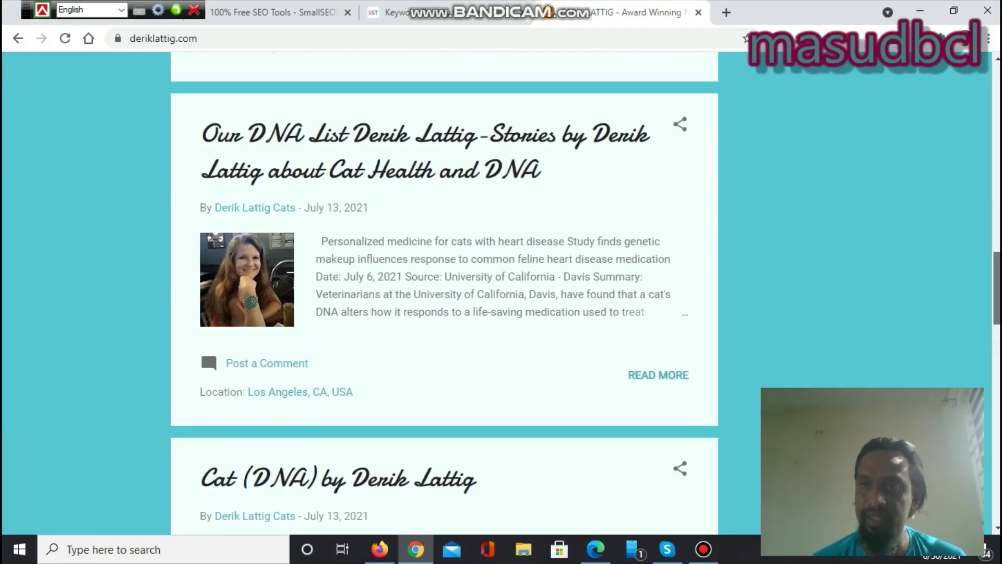
{"action": "scroll", "coordinate": [444, 292], "scroll_direction": "up", "scroll_amount": 12}
{"action": "scroll", "coordinate": [444, 293], "scroll_direction": "up", "scroll_amount": 5}
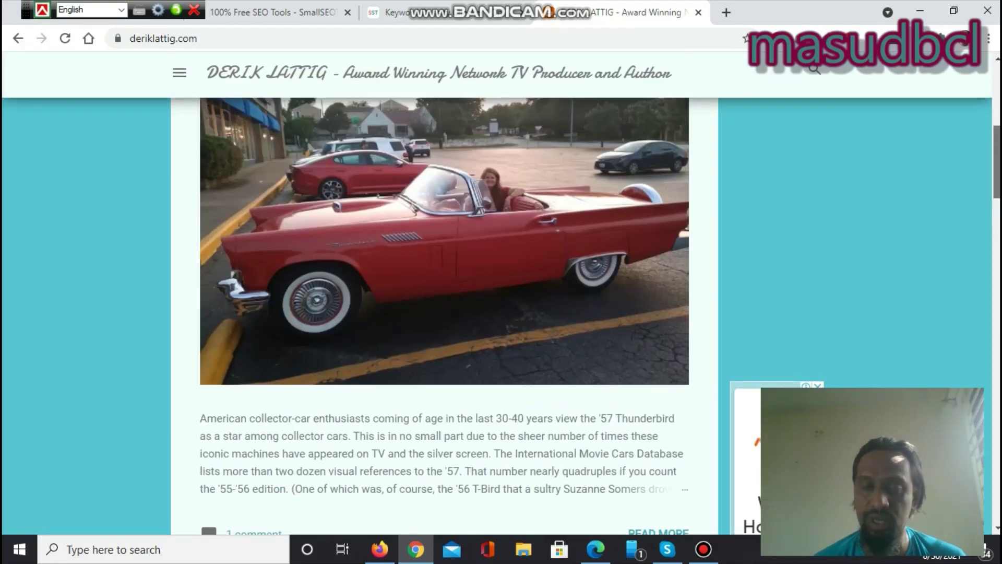
{"action": "scroll", "coordinate": [444, 293], "scroll_direction": "down", "scroll_amount": 5}
{"action": "scroll", "coordinate": [444, 292], "scroll_direction": "down", "scroll_amount": 14}
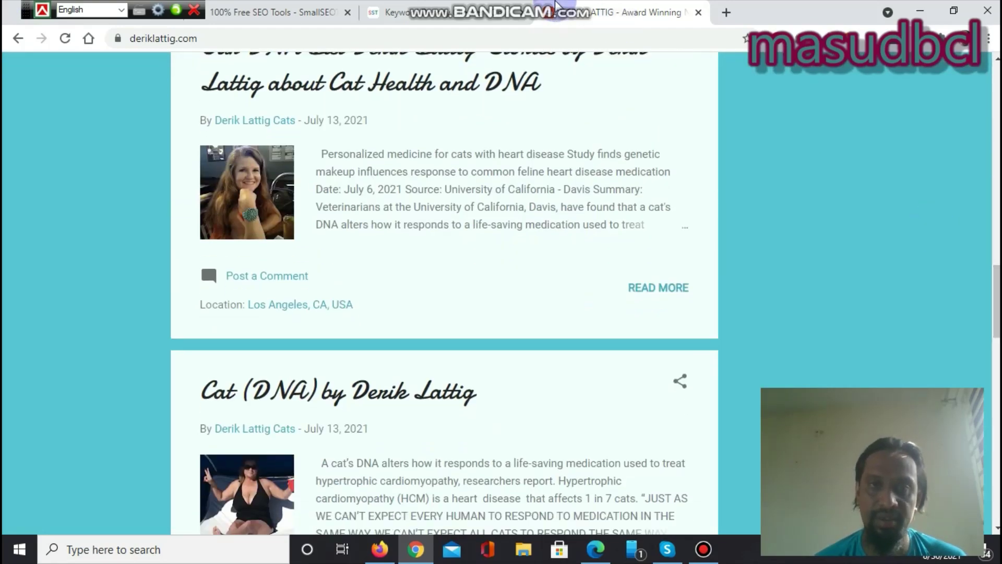
{"action": "key", "text": "ctrl+shift+Tab"}
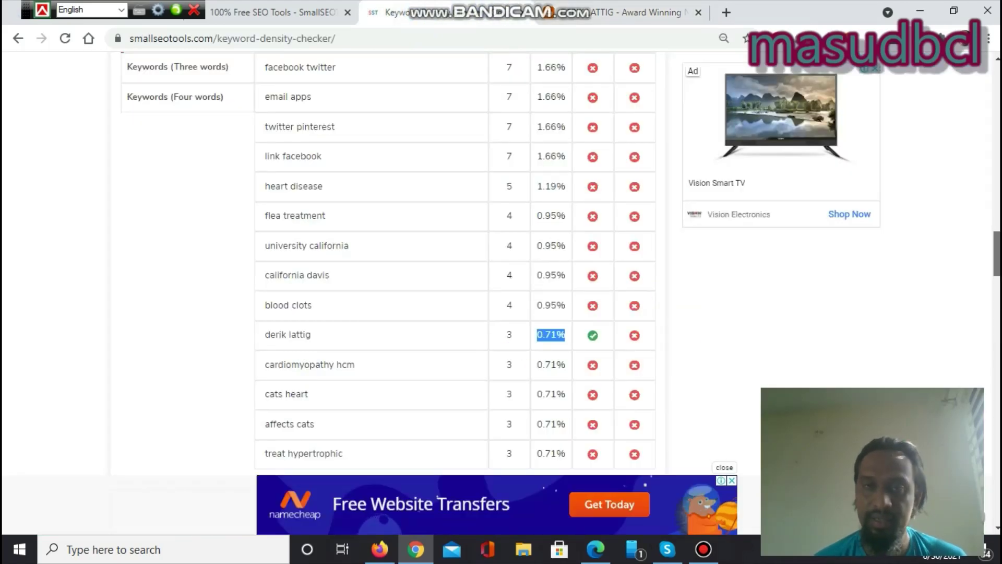
{"action": "scroll", "coordinate": [389, 290], "scroll_direction": "up", "scroll_amount": 7}
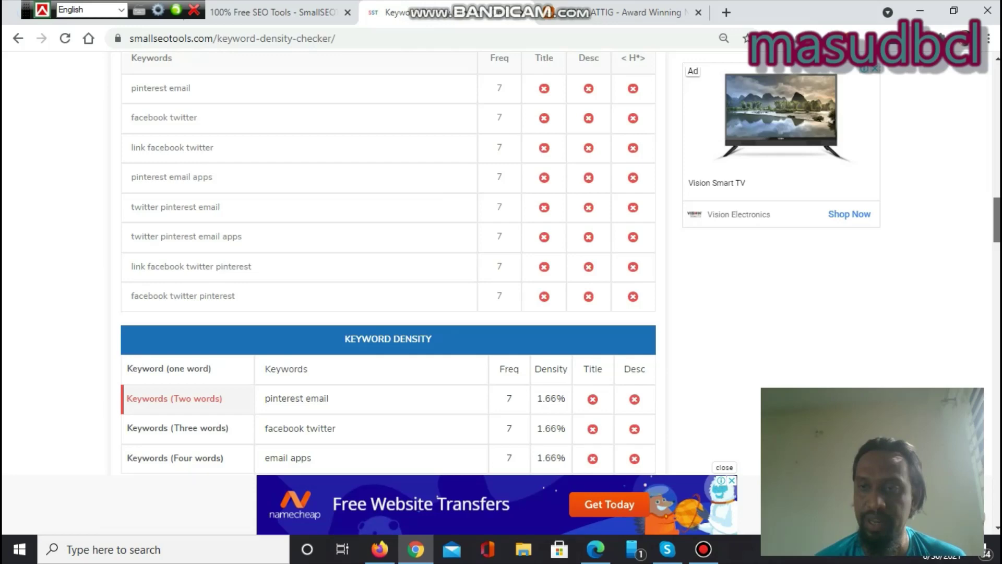
{"action": "key", "text": "ctrl+Tab"}
{"action": "scroll", "coordinate": [984, 219], "scroll_direction": "up", "scroll_amount": 5}
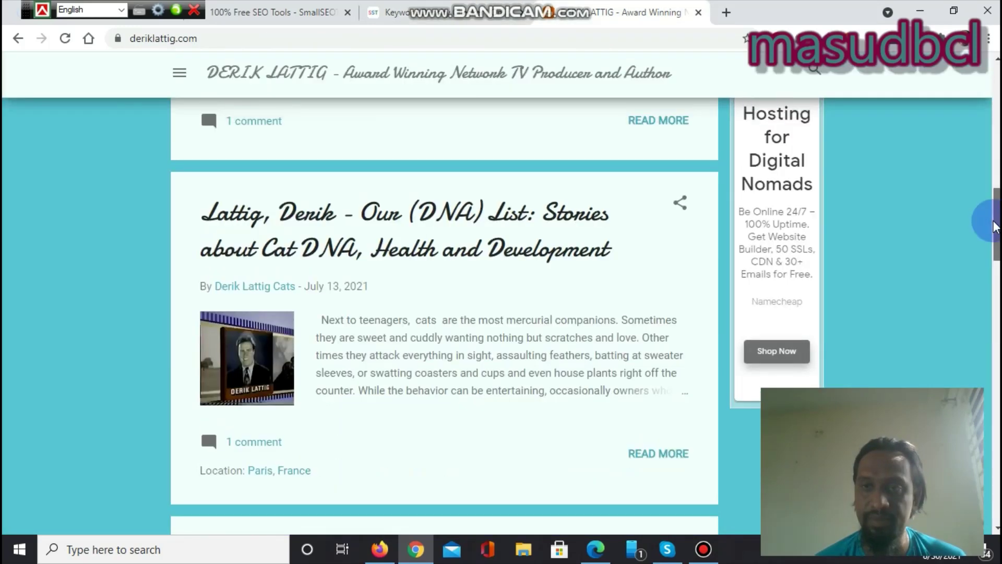
{"action": "scroll", "coordinate": [920, 183], "scroll_direction": "up", "scroll_amount": 3}
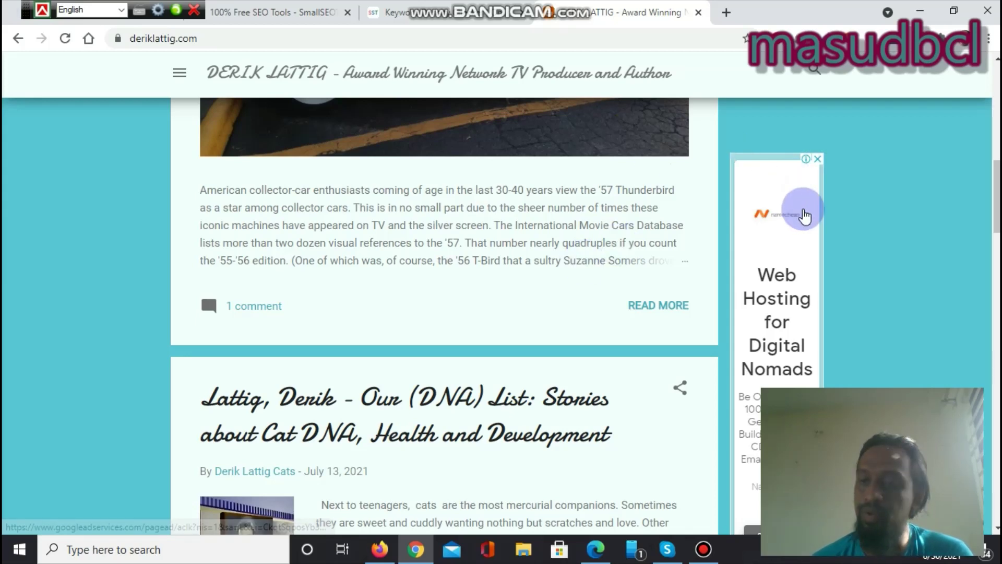
{"action": "left_click", "coordinate": [433, 10]}
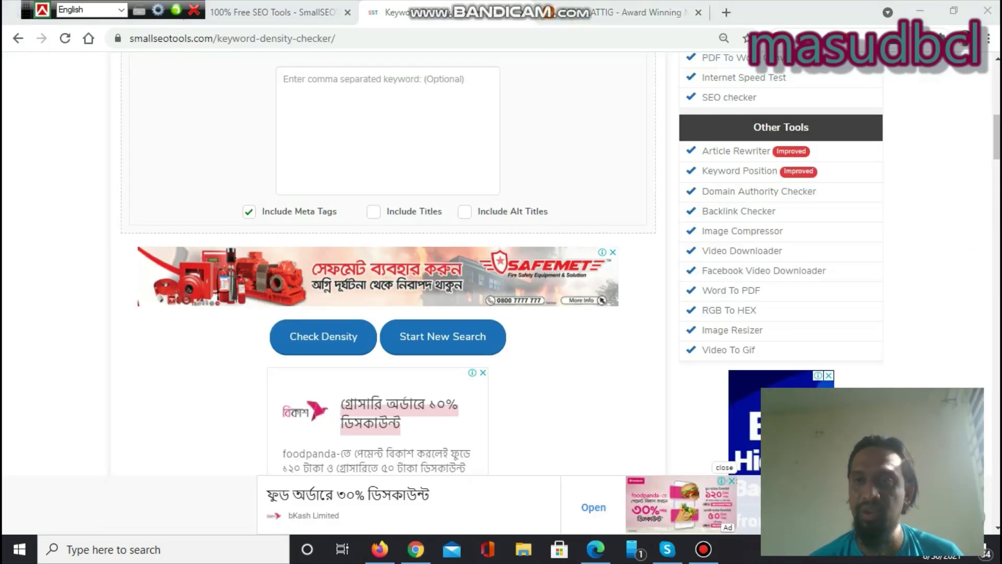
Step: Enable the Include Titles and Include Alt Titles options
{"action": "scroll", "coordinate": [992, 138], "scroll_direction": "up", "scroll_amount": 3}
{"action": "scroll", "coordinate": [992, 144], "scroll_direction": "down", "scroll_amount": 2}
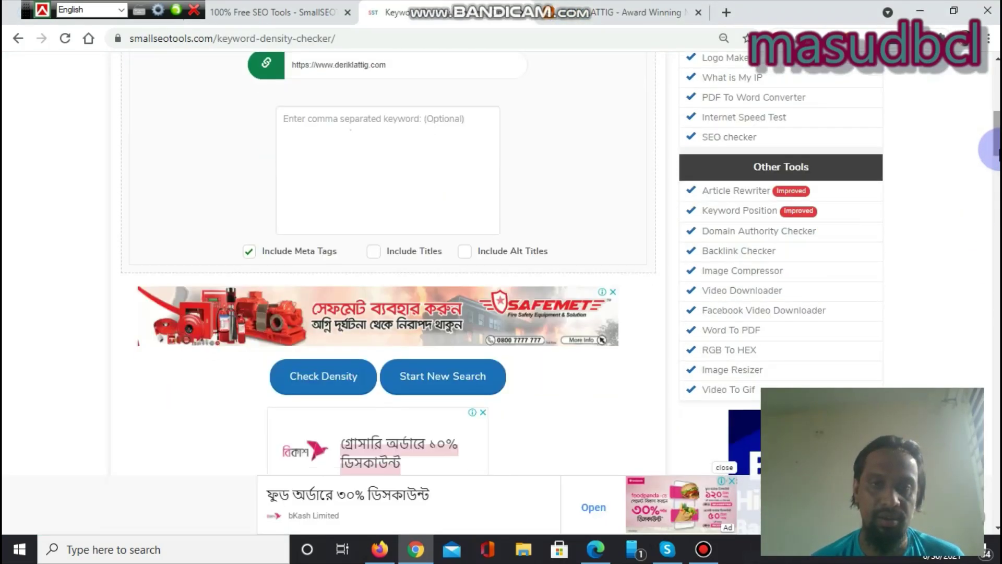
{"action": "left_click", "coordinate": [373, 253]}
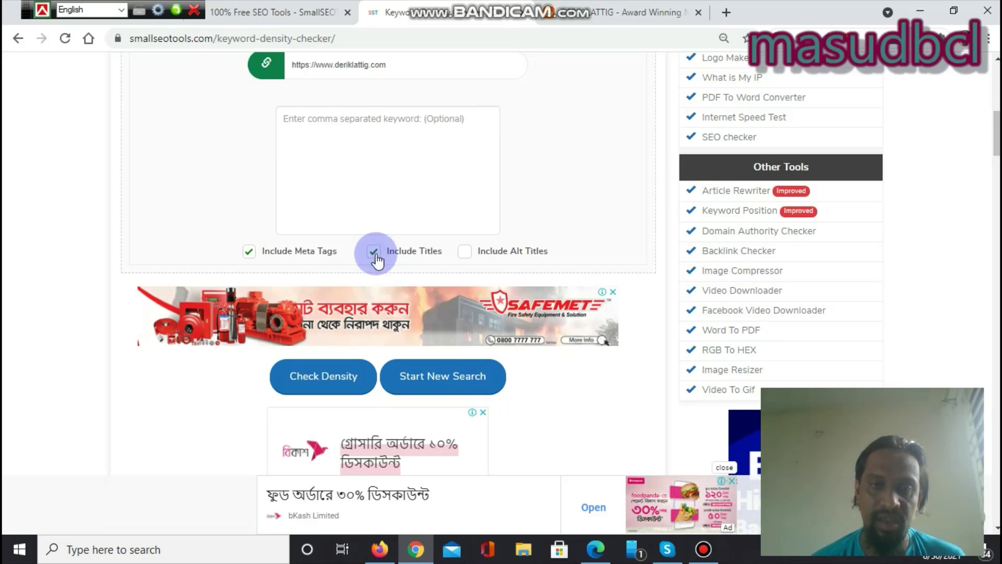
{"action": "left_click", "coordinate": [466, 254]}
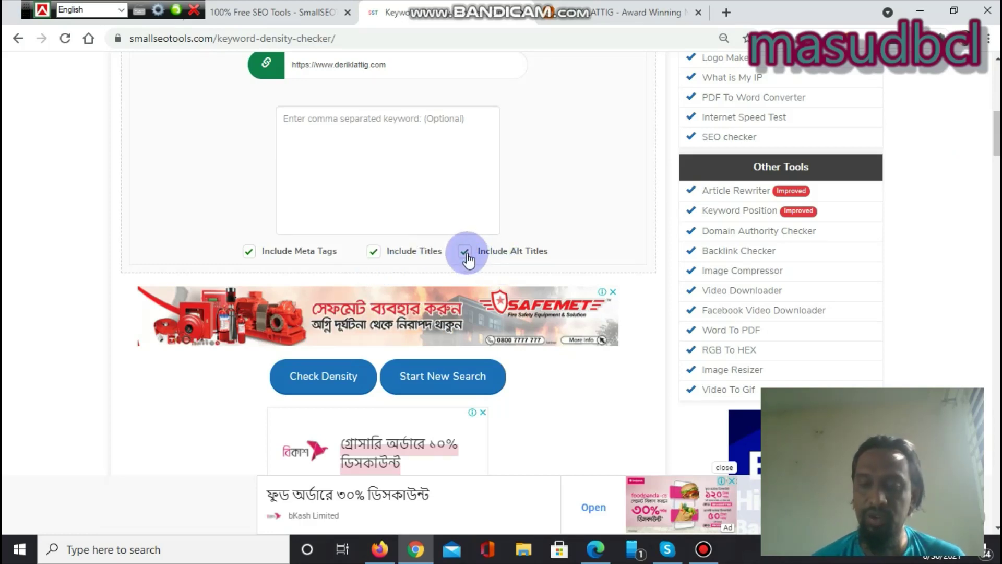
Step: Enter the owner's name as the keyword and rerun Check Density
{"action": "left_click", "coordinate": [363, 153]}
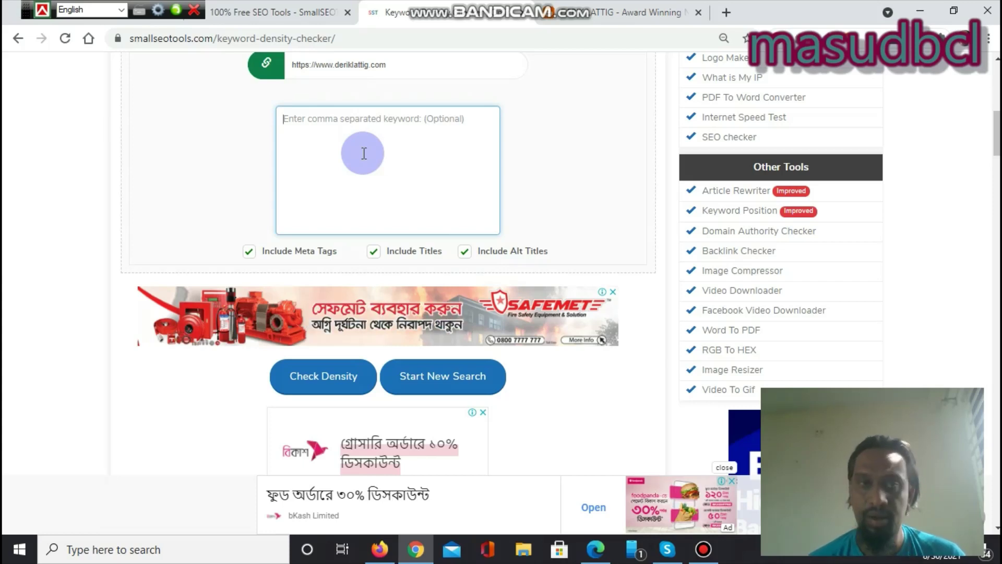
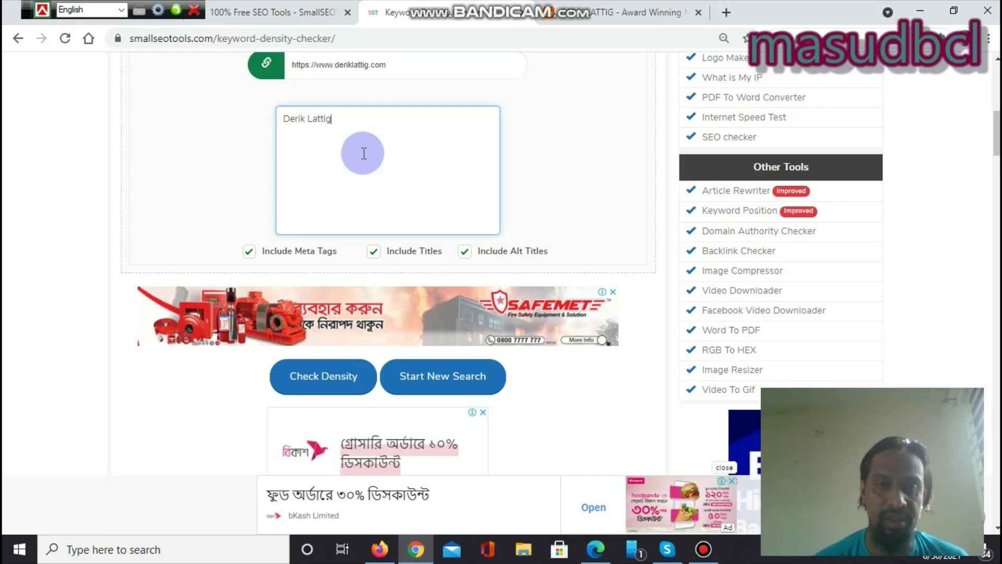
{"action": "left_click", "coordinate": [318, 368]}
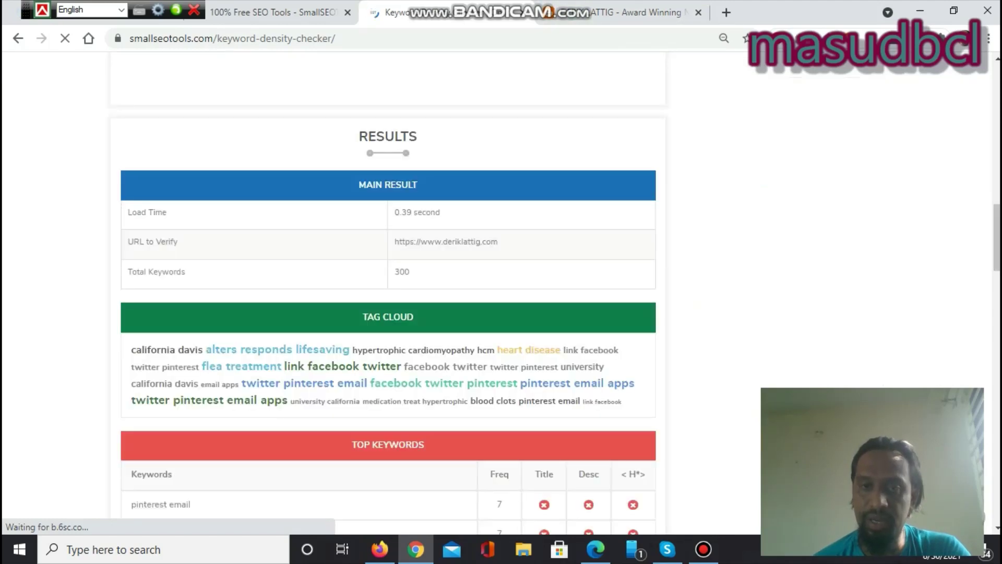
Step: Review rerun results: 300 total keywords, owner's name at 3 uses and 0.71% in two-word table
{"action": "scroll", "coordinate": [559, 89], "scroll_direction": "down", "scroll_amount": 6}
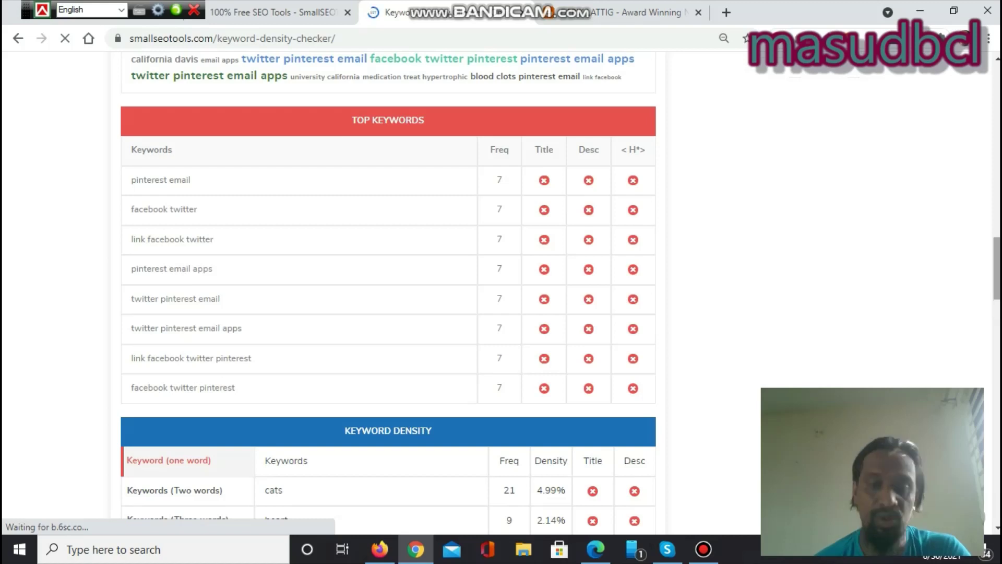
{"action": "left_click_drag", "start_coordinate": [996, 236], "coordinate": [996, 313]}
{"action": "scroll", "coordinate": [156, 235], "scroll_direction": "up", "scroll_amount": 6}
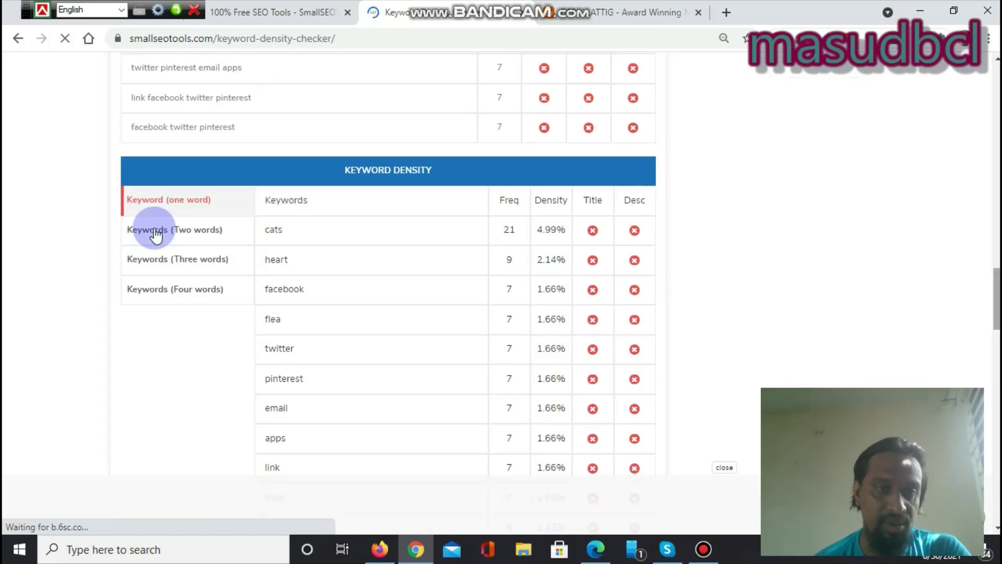
{"action": "left_click", "coordinate": [155, 235]}
{"action": "scroll", "coordinate": [156, 234], "scroll_direction": "down", "scroll_amount": 4}
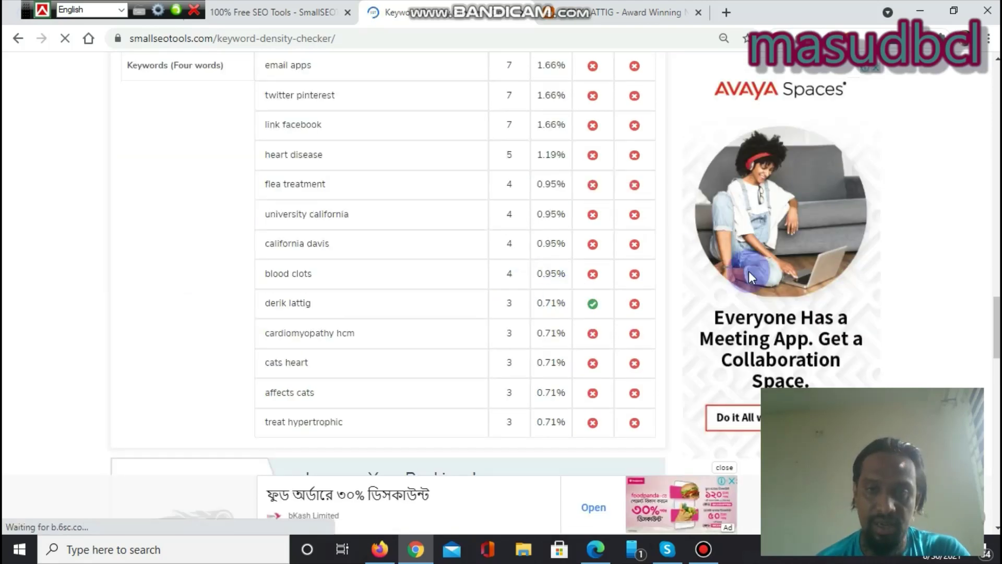
{"action": "mouse_move", "coordinate": [996, 324]}
{"action": "left_mouse_down"}
{"action": "mouse_move", "coordinate": [996, 298]}
{"action": "mouse_move", "coordinate": [995, 338]}
{"action": "left_mouse_up"}
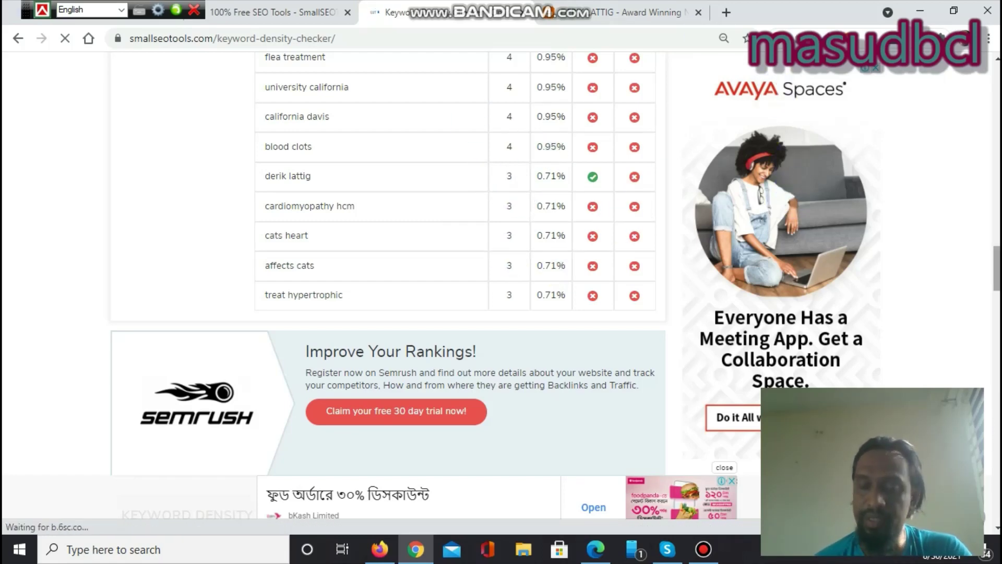
{"action": "left_click_drag", "start_coordinate": [997, 269], "coordinate": [994, 175]}
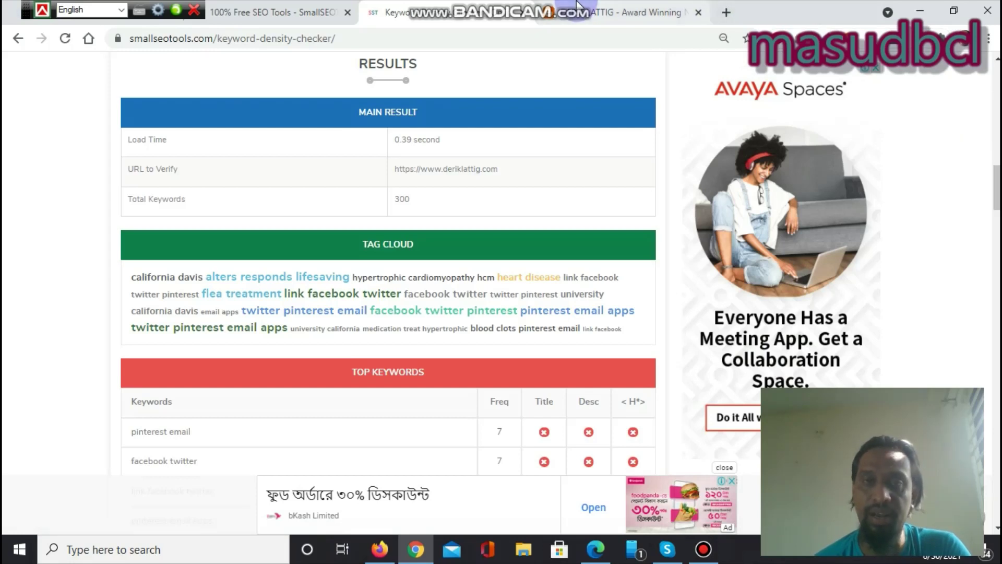
{"action": "mouse_move", "coordinate": [574, 11]}
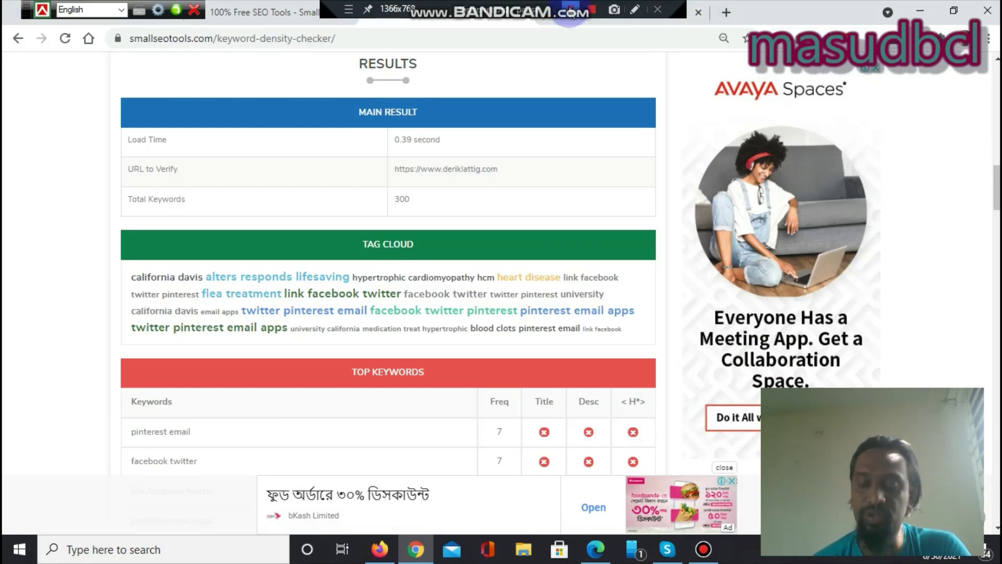